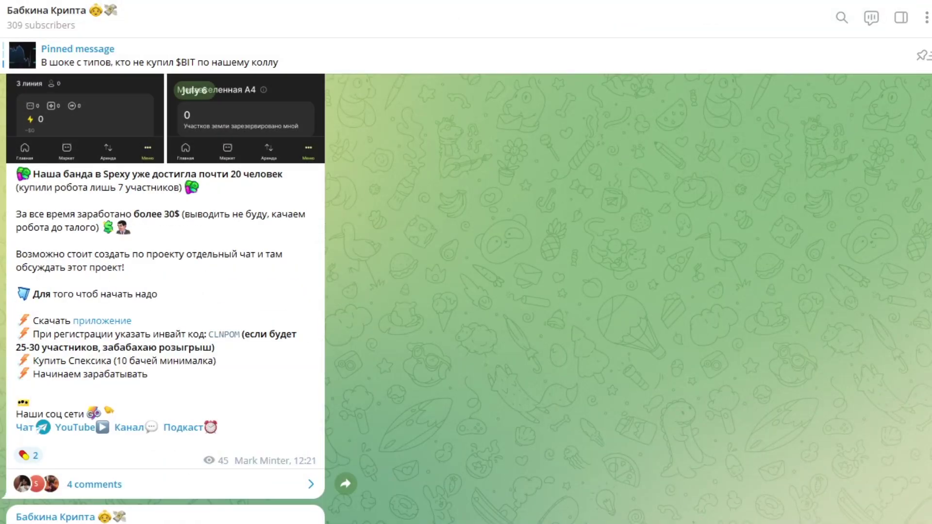
Step: Scroll up through the Telegram channel's history to read its earlier posts
scroll(165, 291, "up", 5)
scroll(165, 291, "up", 5)
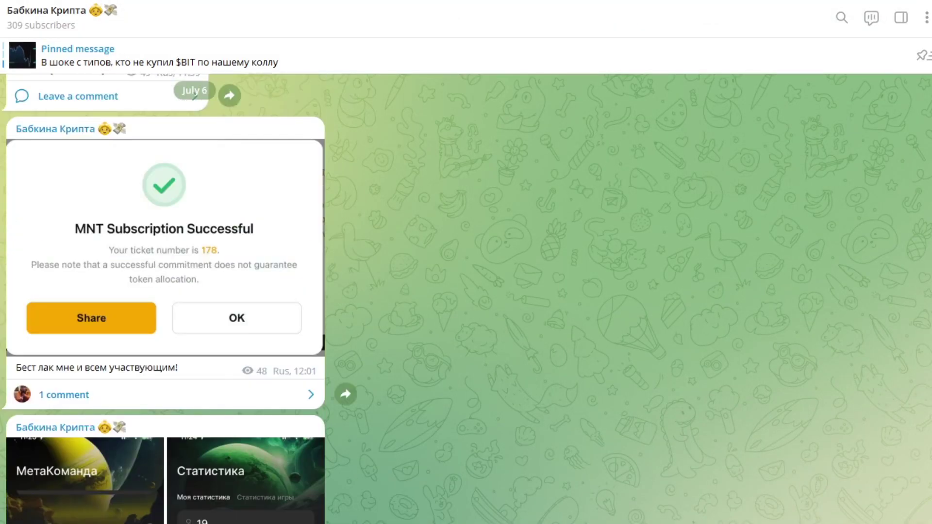
scroll(165, 291, "up", 5)
scroll(165, 292, "up", 5)
scroll(165, 292, "up", 5)
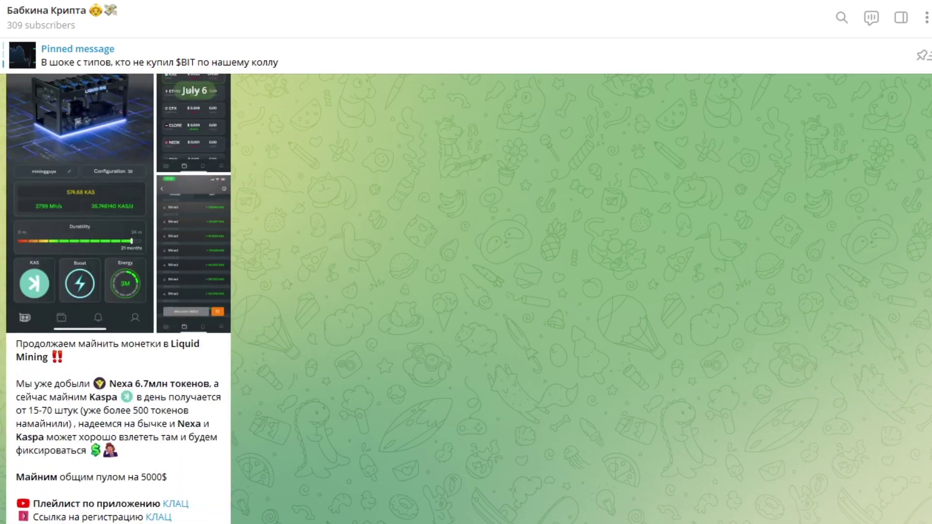
scroll(165, 292, "up", 5)
scroll(165, 291, "up", 5)
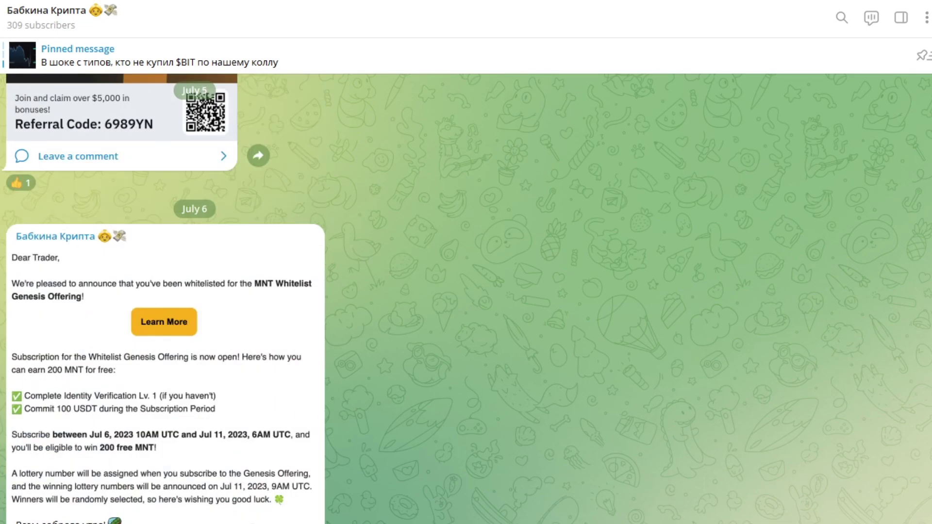
scroll(165, 291, "up", 5)
scroll(165, 291, "up", 5)
scroll(165, 291, "up", 3)
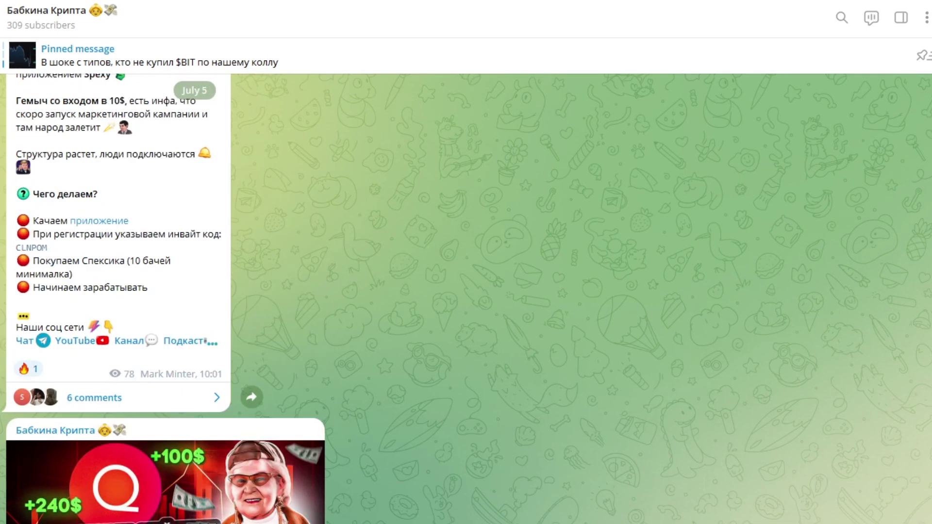
scroll(166, 291, "up", 5)
scroll(165, 291, "up", 5)
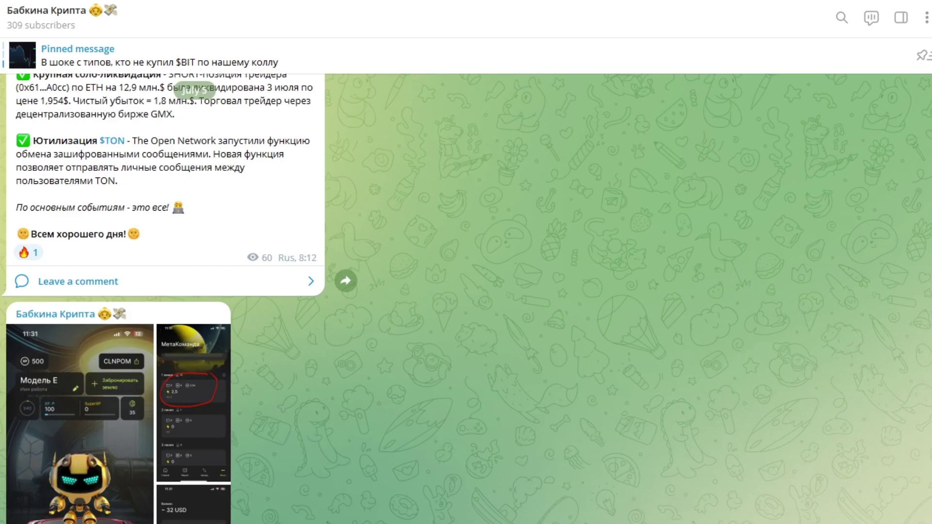
scroll(166, 291, "up", 5)
scroll(96, 491, "up", 5)
scroll(243, 466, "up", 5)
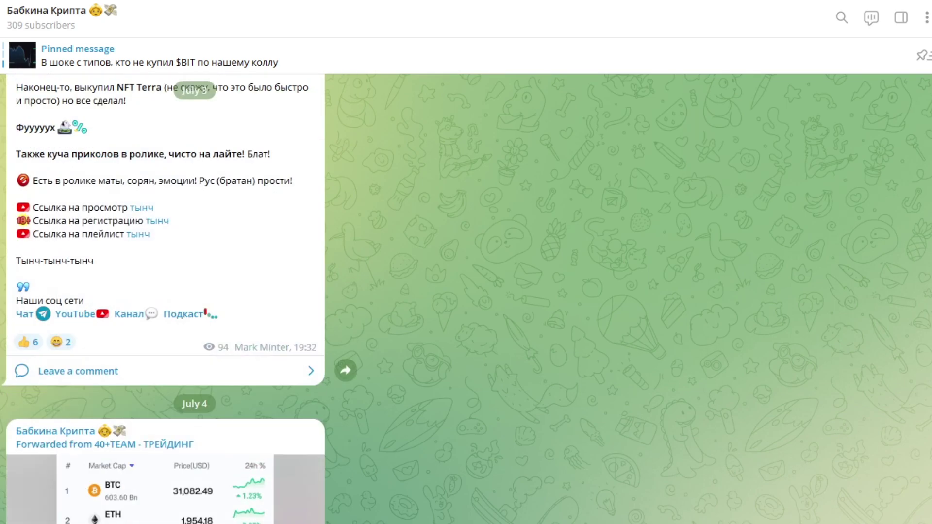
scroll(423, 446, "up", 5)
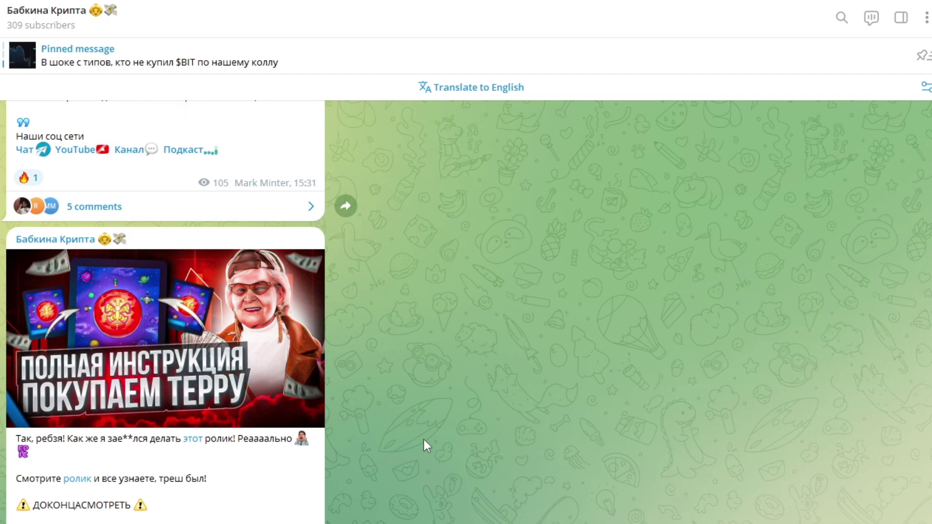
scroll(423, 446, "up", 3)
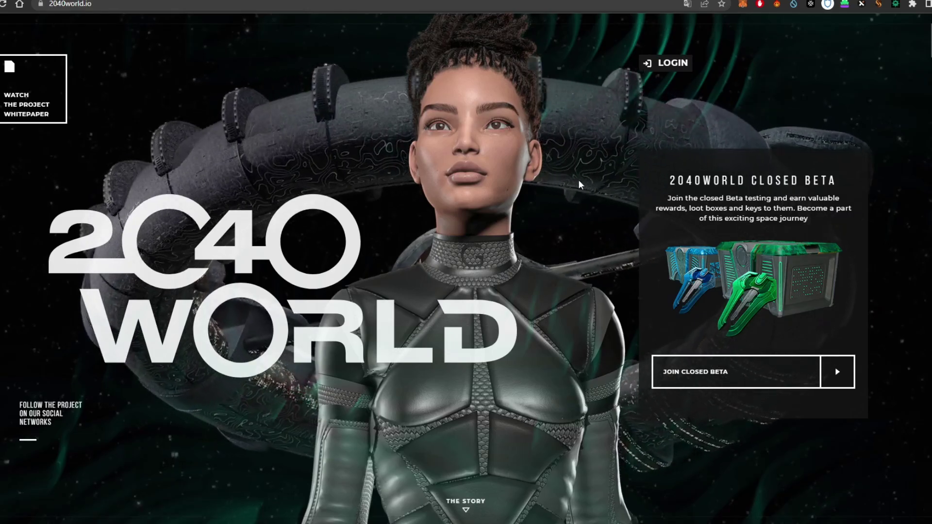
Step: Browse the 2040world.io sections from the hero down to Partners & investors, then jump back to the top
scroll(572, 177, "down", 1)
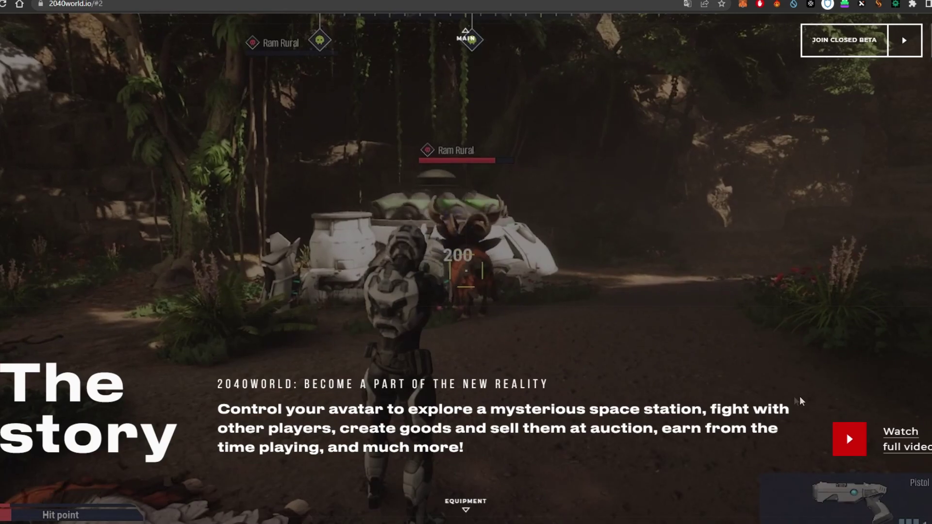
scroll(440, 293, "down", 1)
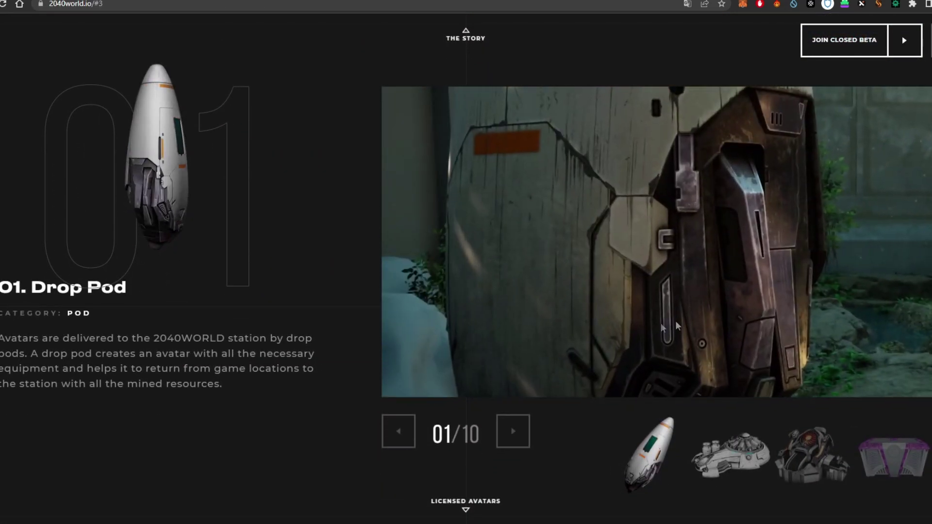
scroll(272, 334, "down", 1)
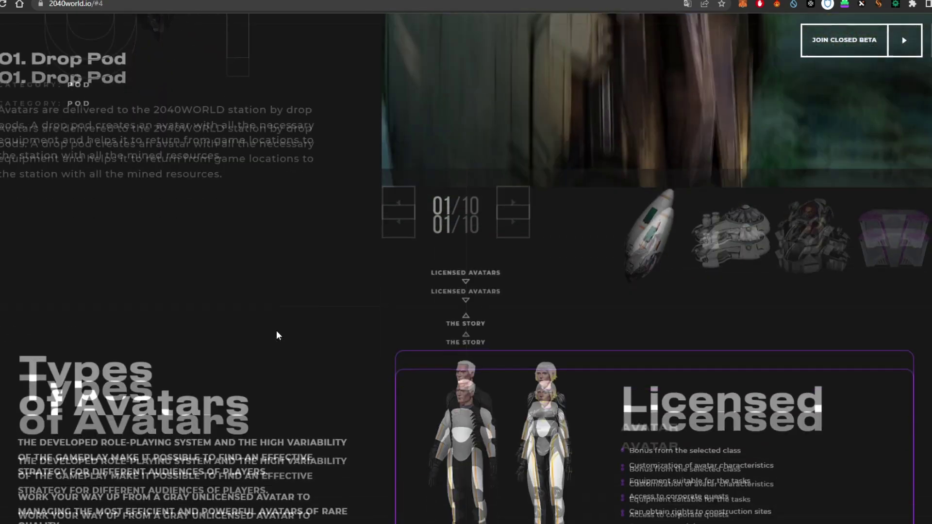
scroll(281, 332, "down", 1)
scroll(297, 334, "up", 1)
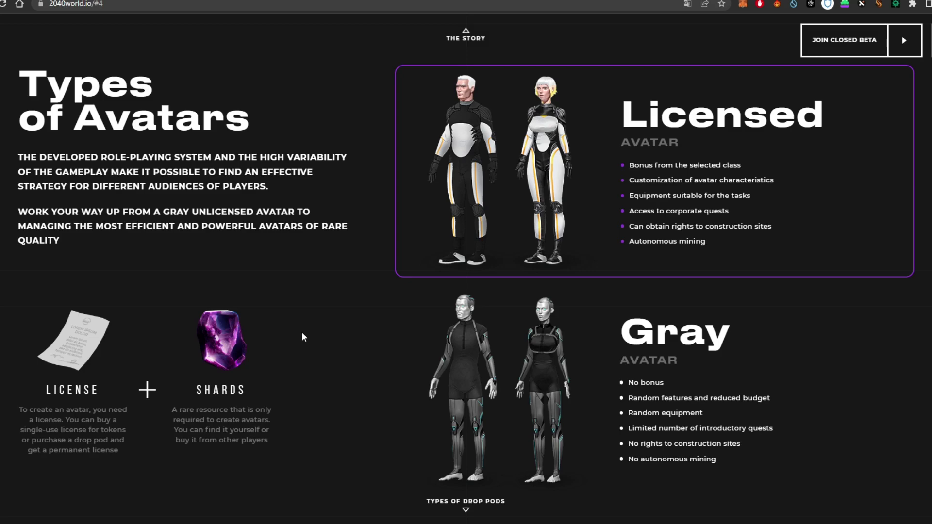
scroll(302, 337, "down", 2)
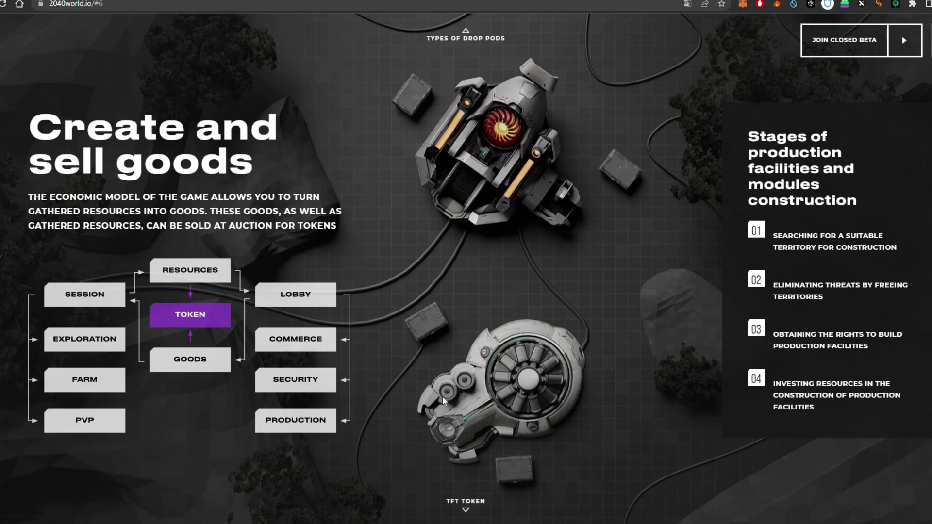
scroll(443, 401, "down", 1)
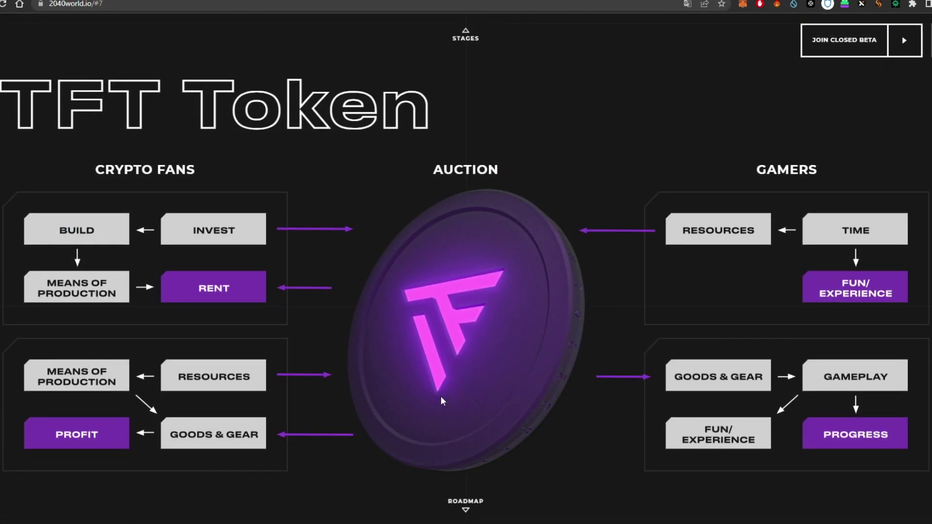
scroll(443, 400, "down", 1)
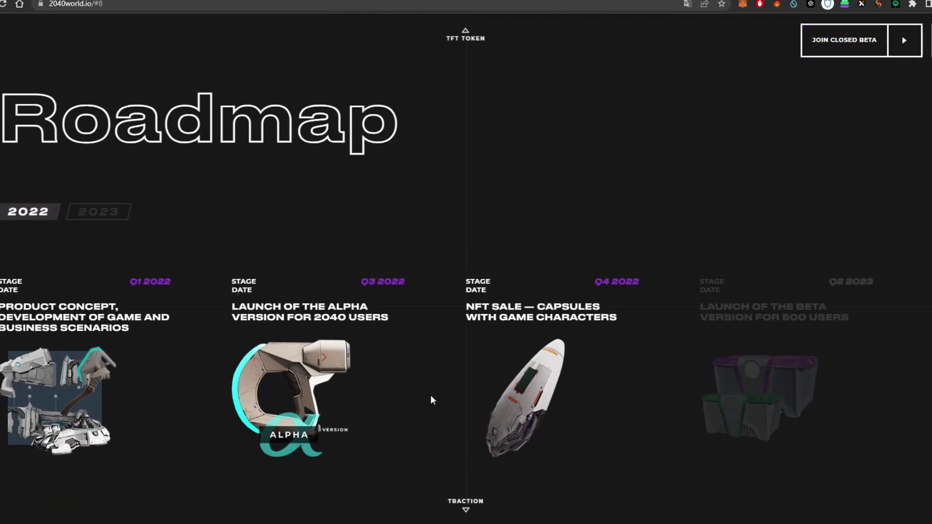
scroll(433, 400, "down", 1)
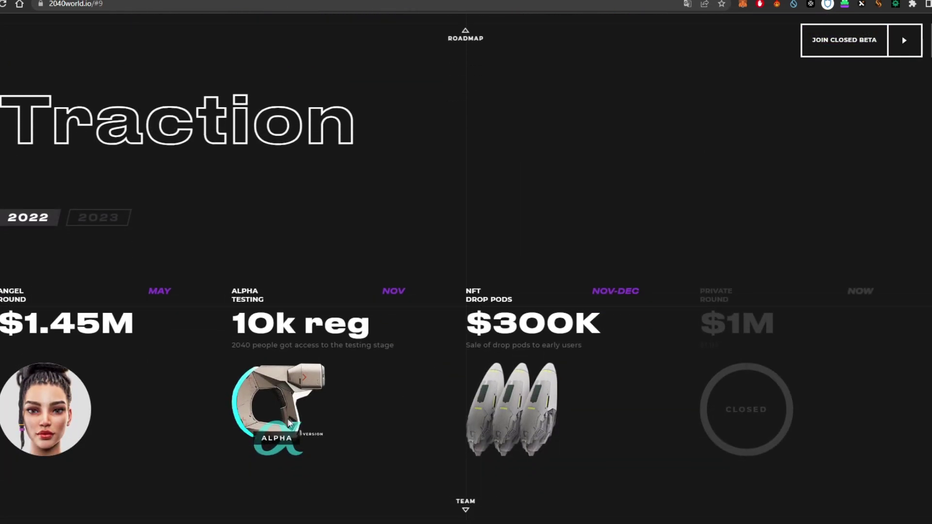
scroll(293, 427, "down", 1)
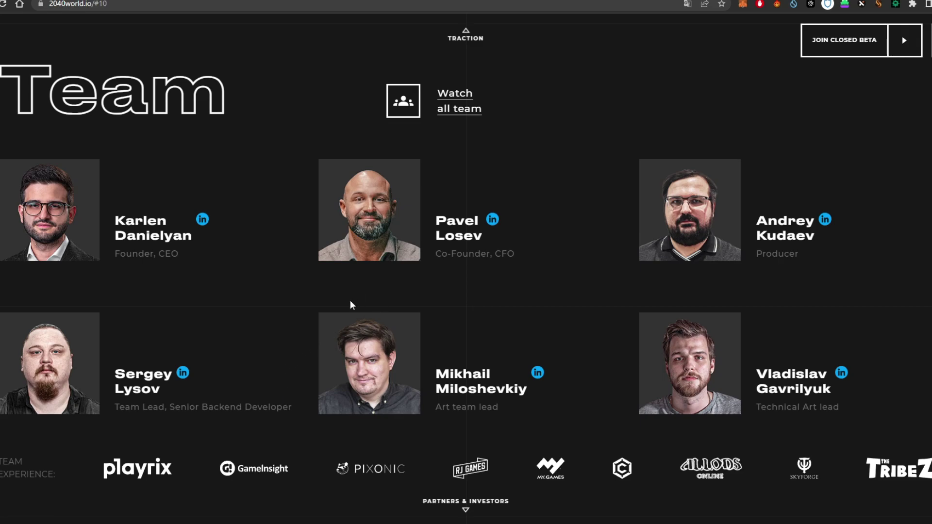
scroll(309, 260, "down", 1)
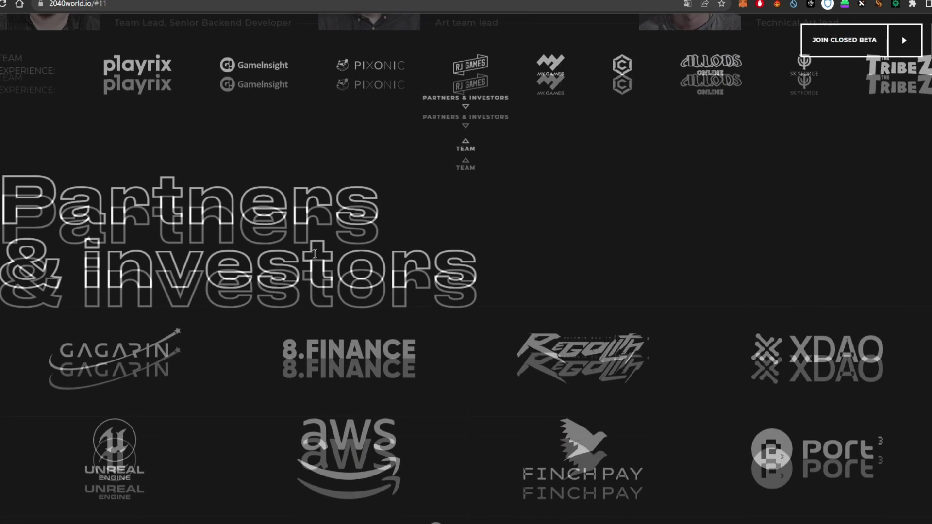
scroll(534, 185, "up", 1)
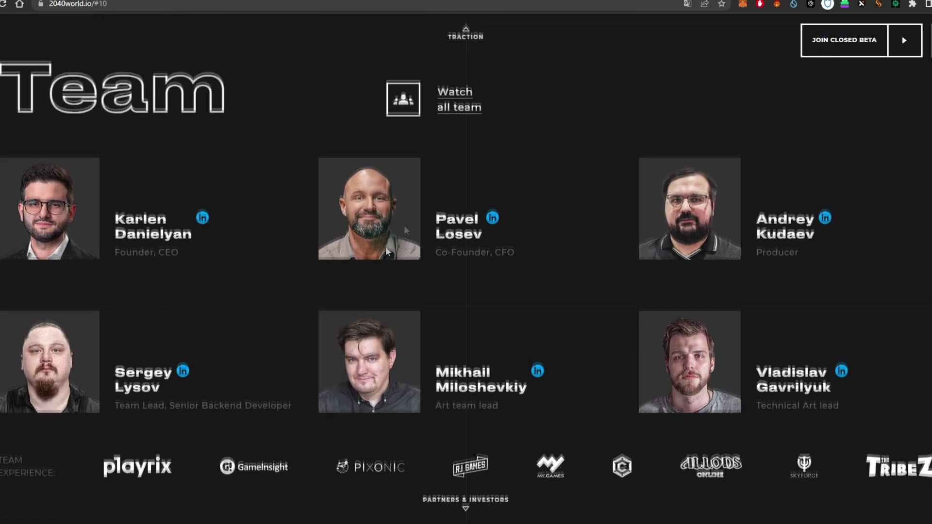
scroll(618, 284, "down", 1)
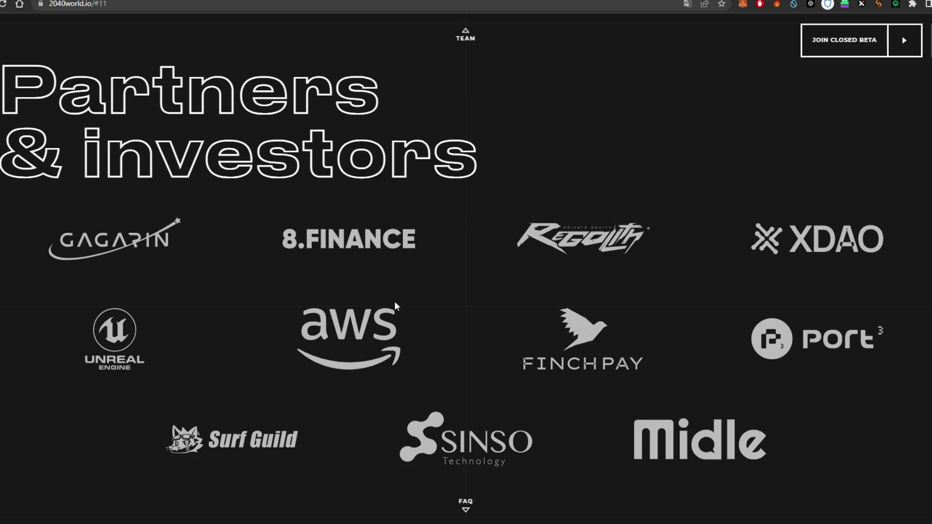
key("Home")
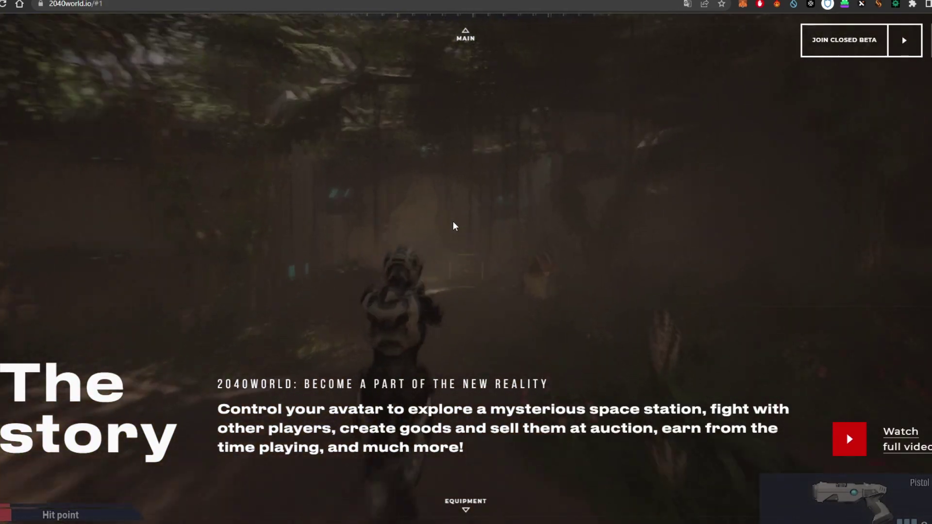
Step: Scroll down to the Types of drop pods section, then open the JOIN CLOSED BETA registration form
scroll(454, 226, "down", 2)
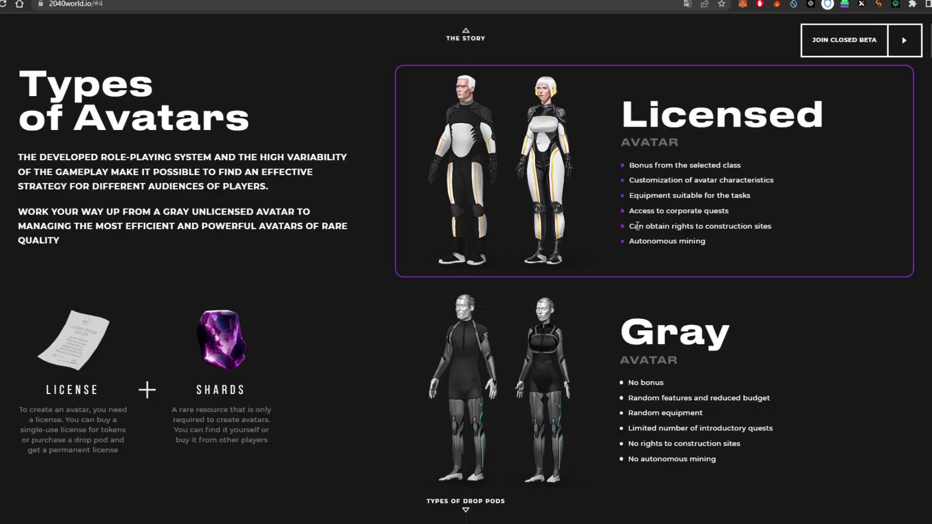
scroll(666, 226, "down", 2)
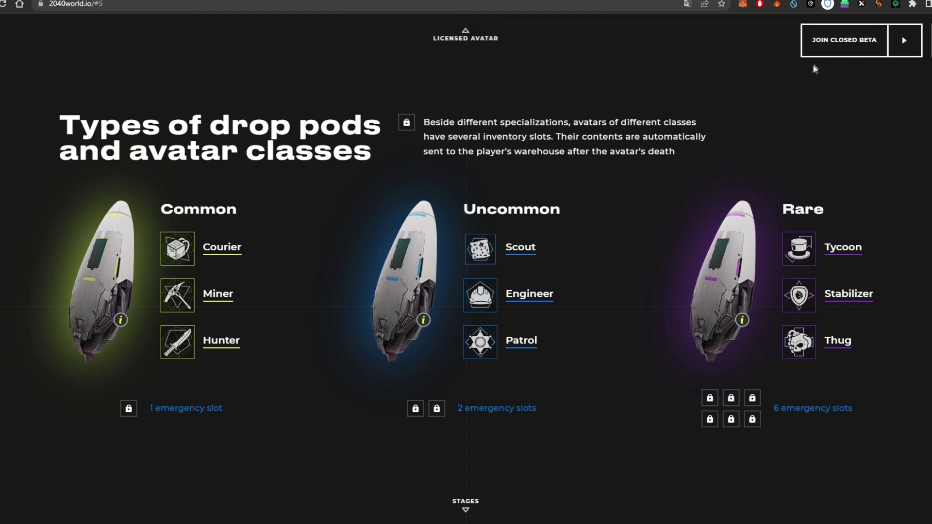
left_click(838, 50)
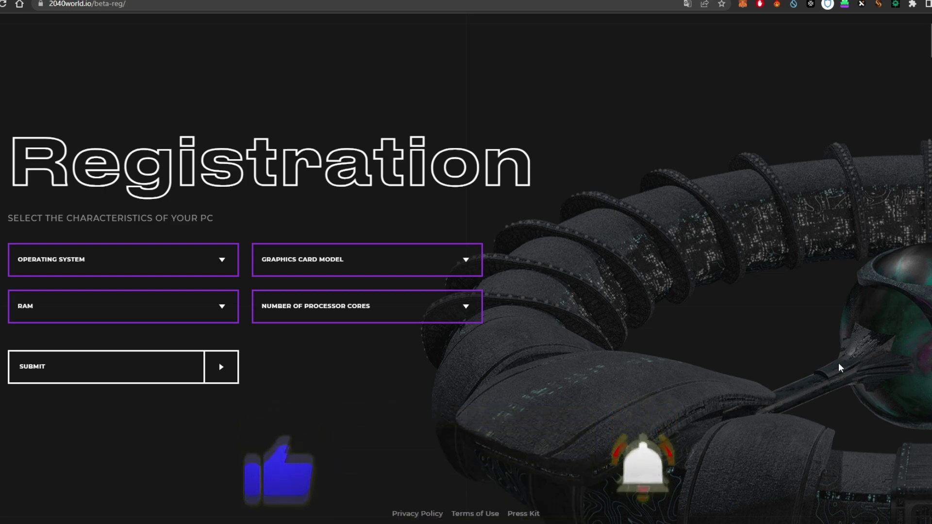
Step: Open the operating system choices on the beta registration form
left_click(73, 267)
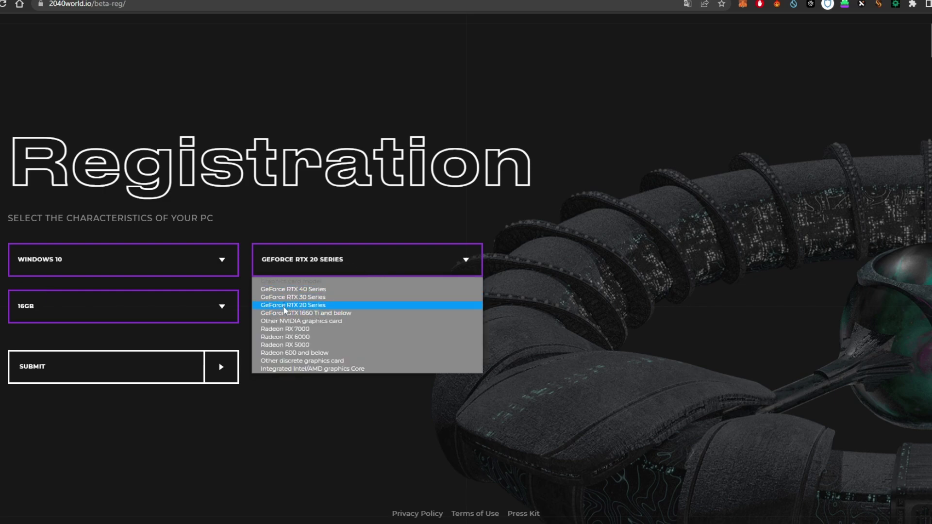
Step: Set RAM to 16GB, pick the core count, choose Other NVIDIA graphics card, and submit the PC specs
left_click(109, 316)
left_click(108, 319)
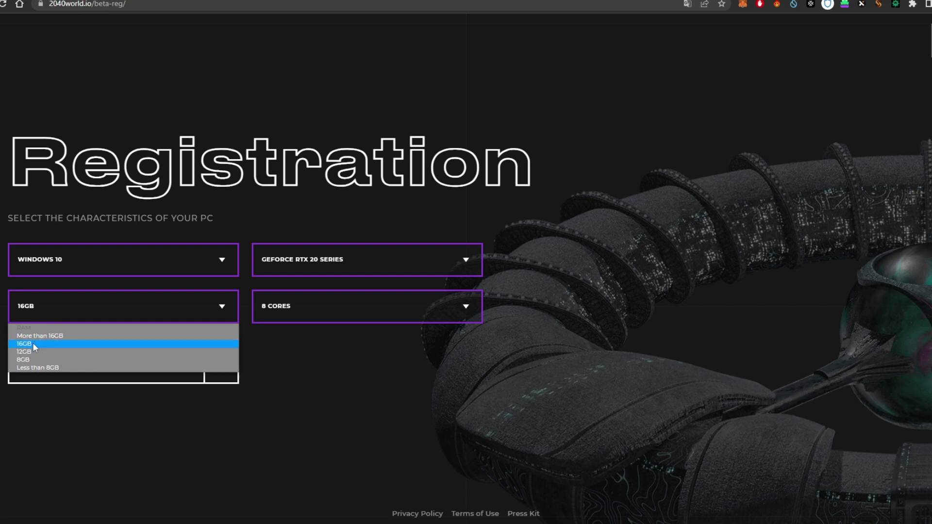
left_click(340, 309)
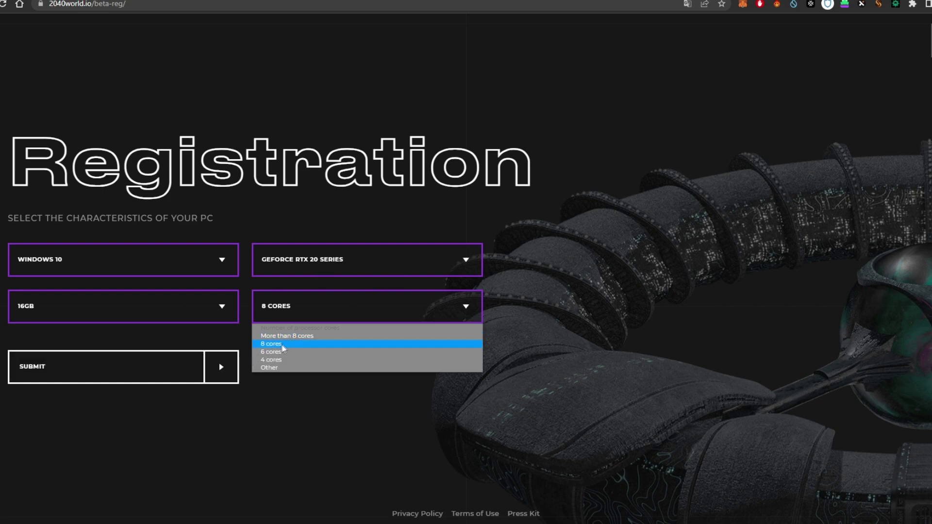
left_click(283, 345)
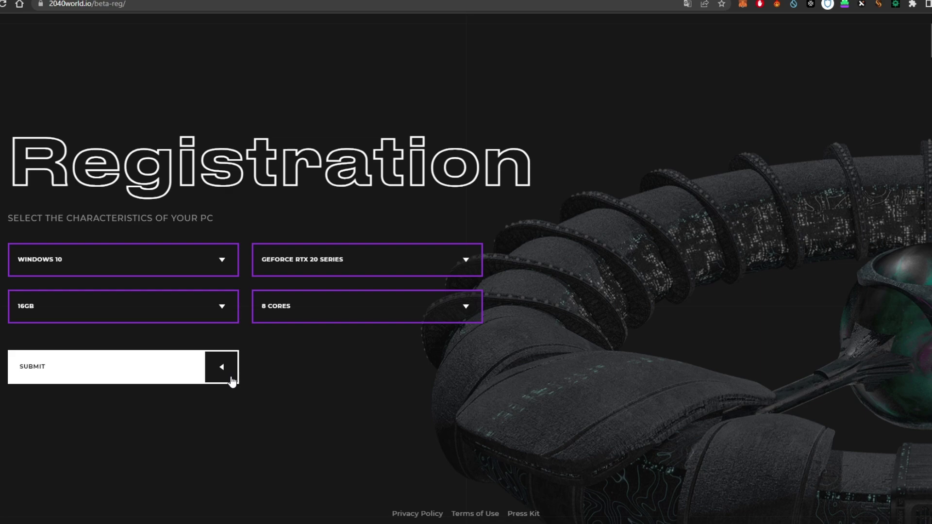
left_click(340, 260)
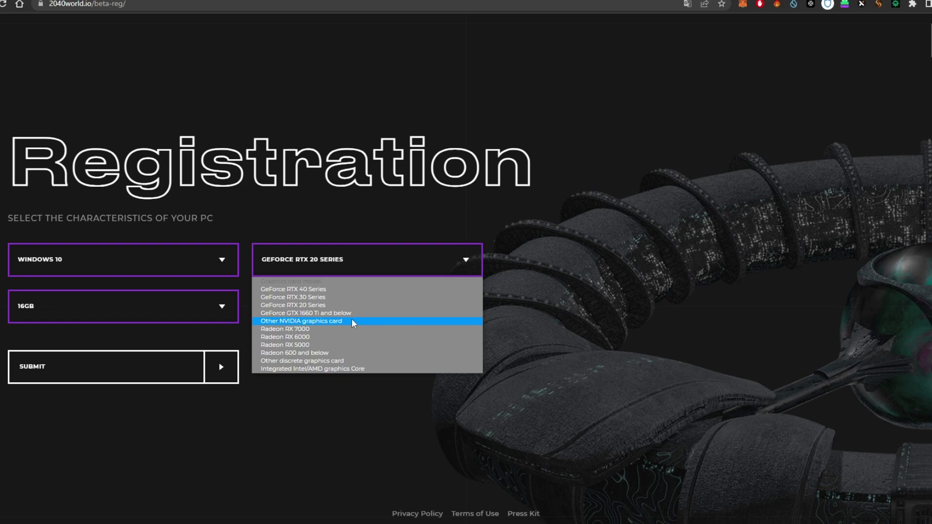
left_click(334, 324)
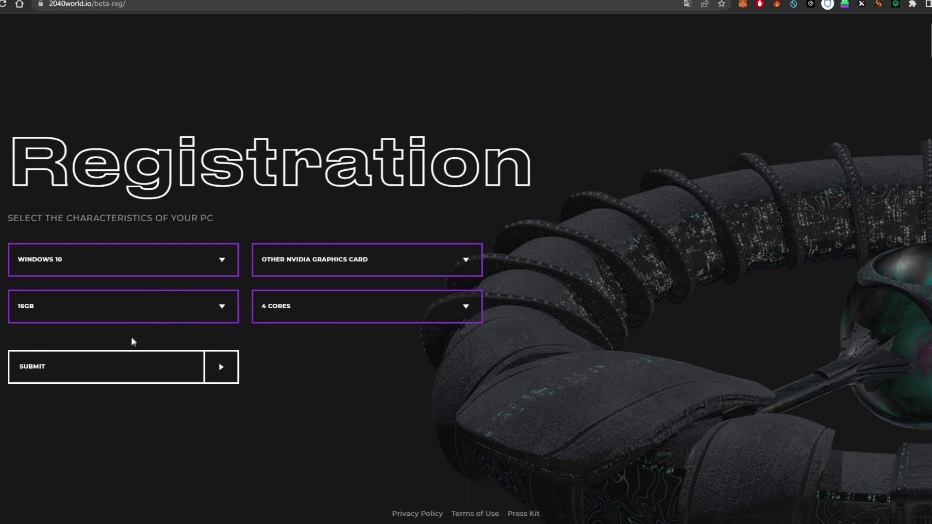
left_click(125, 372)
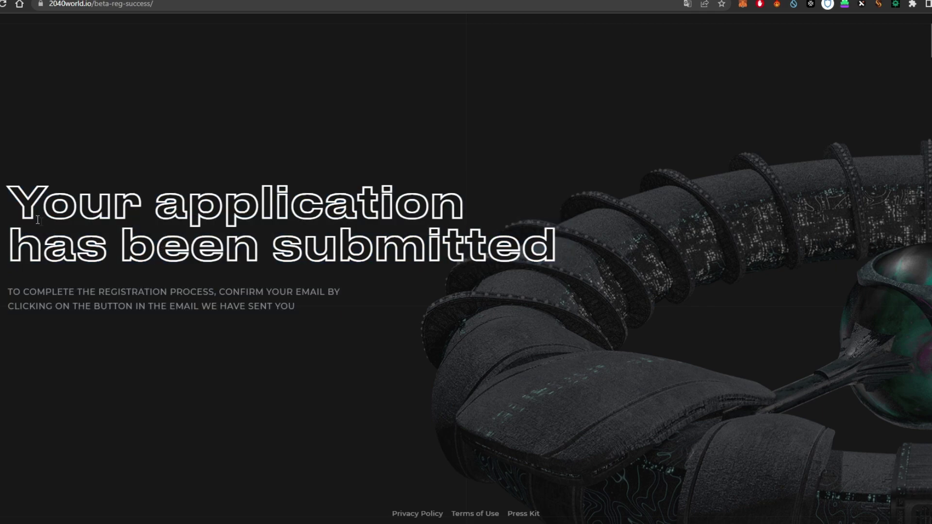
Step: Highlight the submission confirmation text on the success page
left_click_drag(24, 210, 348, 312)
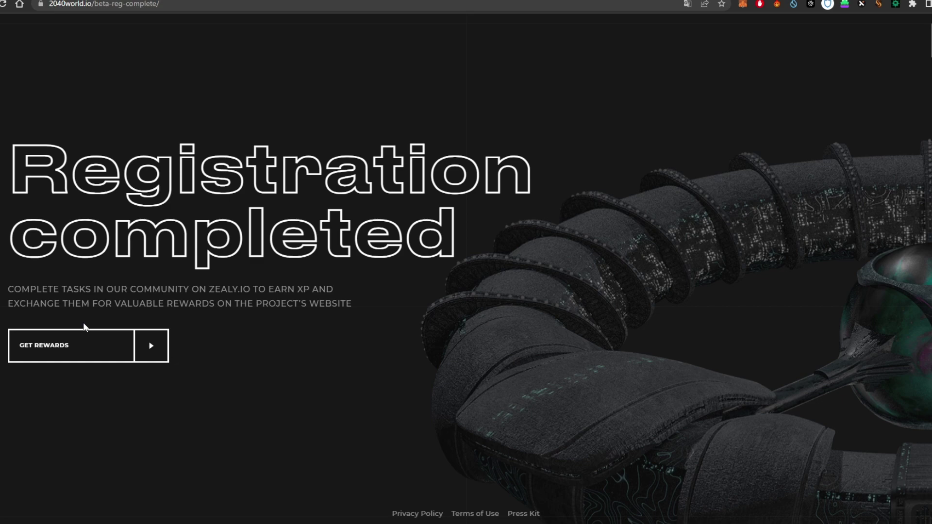
Step: Go to Zealy via GET REWARDS and accept the invitation to join the 2040WORLD community
left_click(101, 347)
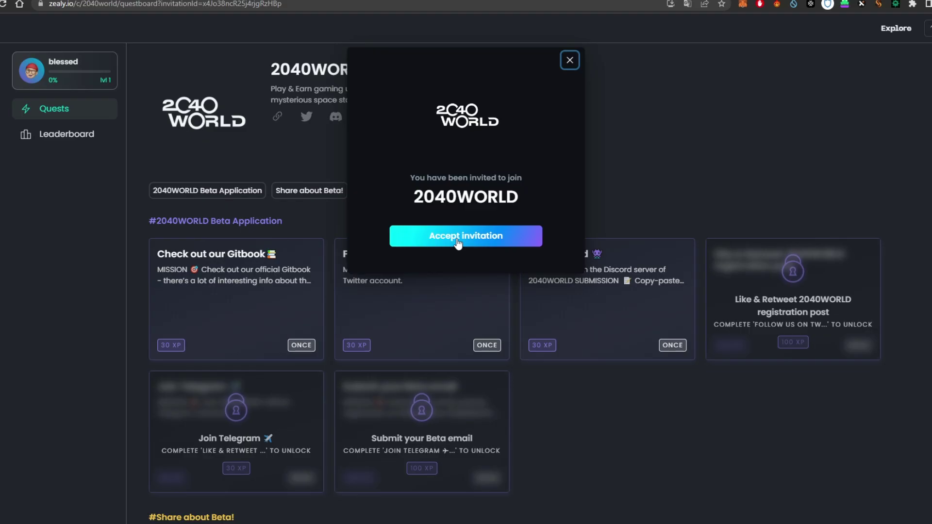
left_click(458, 236)
scroll(467, 284, "down", 7)
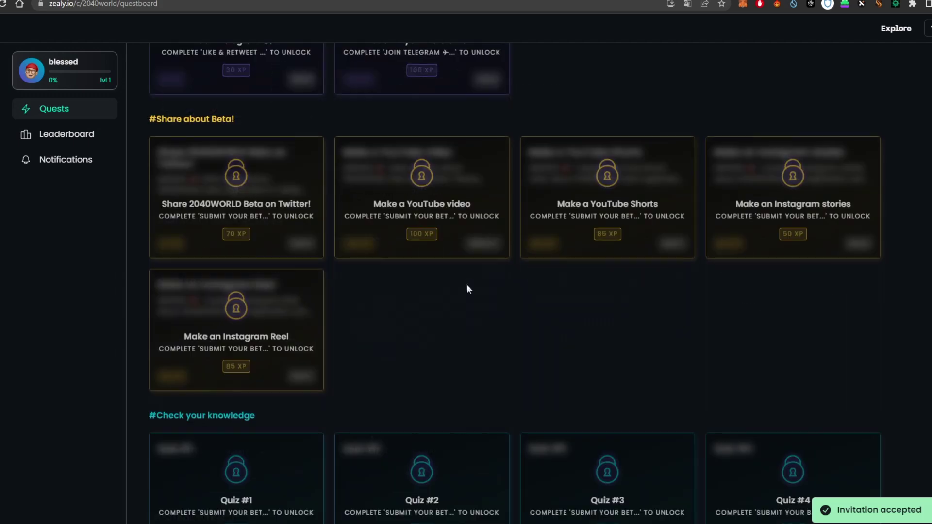
scroll(468, 287, "up", 6)
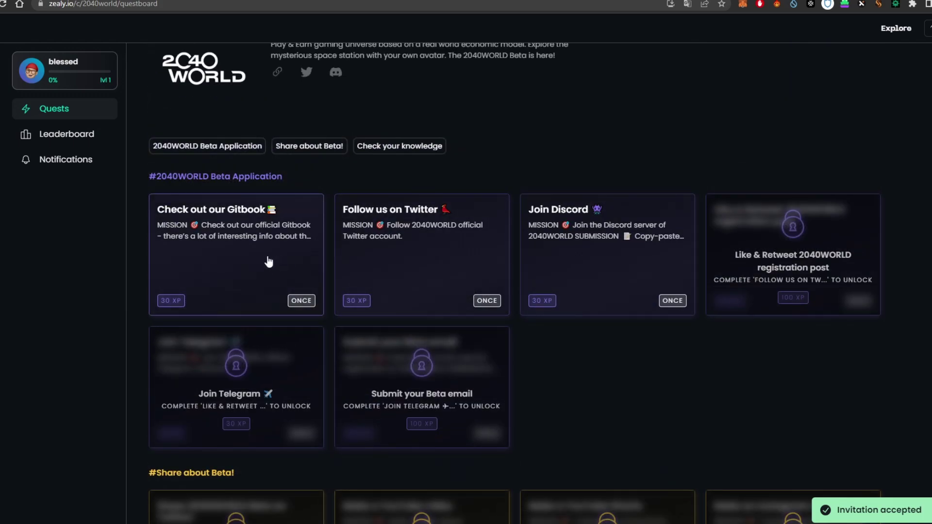
Step: Visit the Gitbook docs, claim the 30 XP Gitbook quest, and open the Discord server invite
left_click(308, 253)
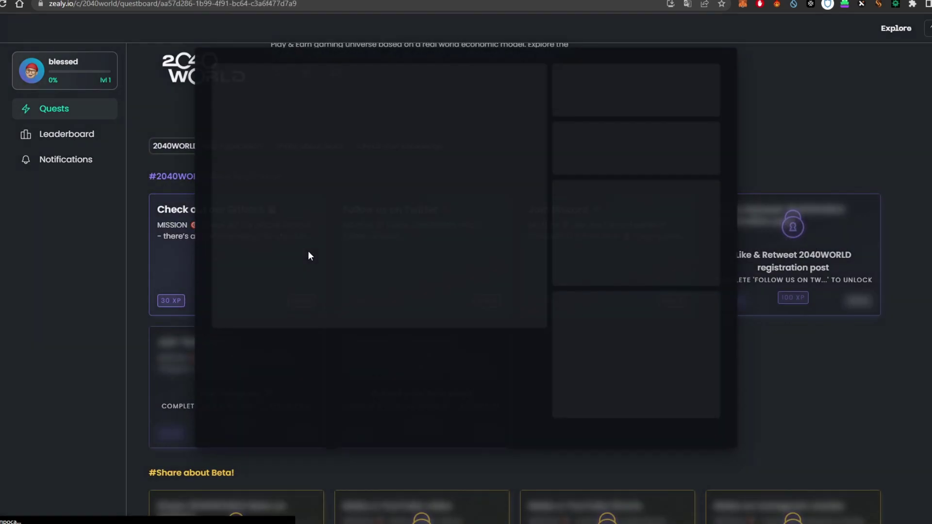
left_click(315, 263)
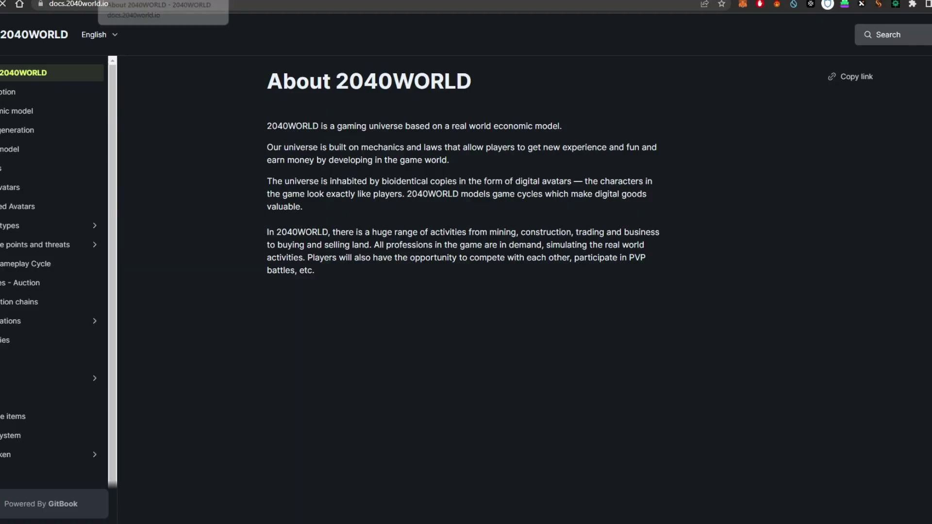
key("ctrl+w")
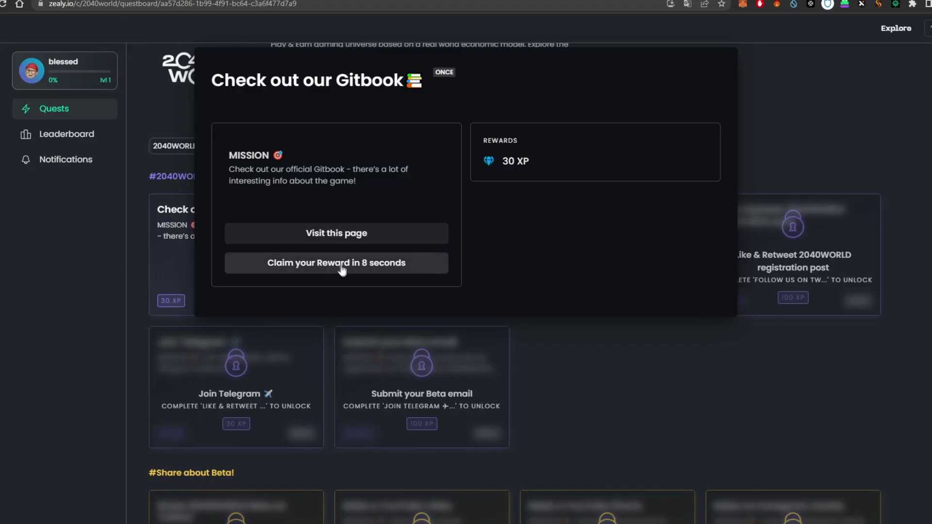
left_click(302, 265)
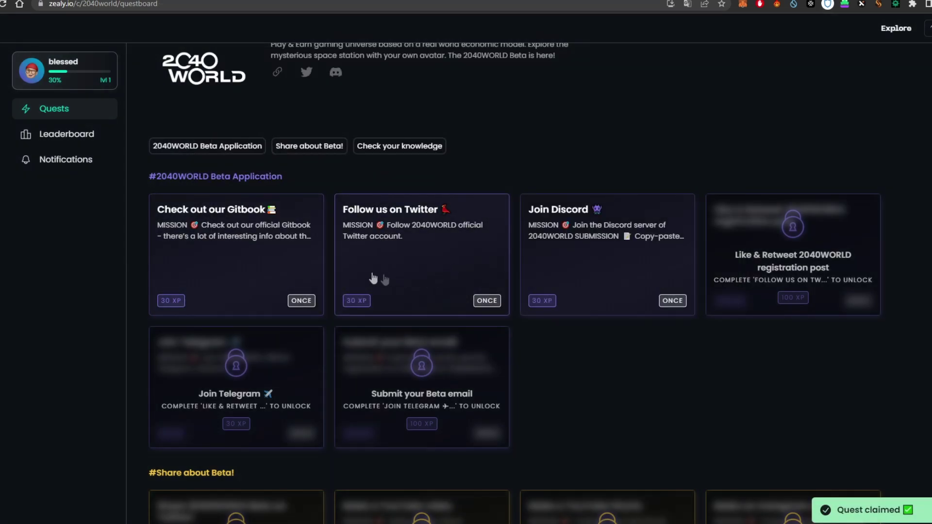
left_click(375, 276)
left_click(337, 295)
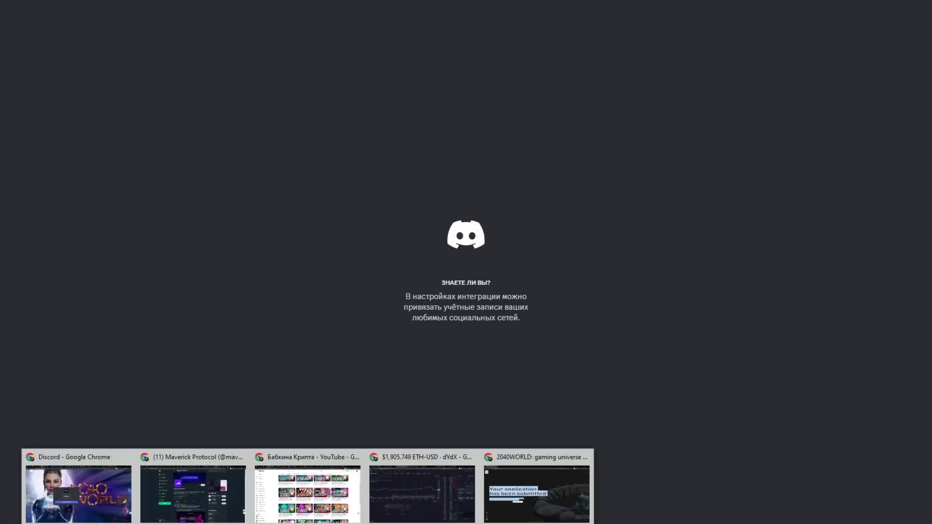
Step: Scroll back up the Zealy quest board and open the Follow us on Twitter quest
scroll(914, 267, "up", 5)
scroll(913, 264, "up", 5)
scroll(908, 291, "up", 5)
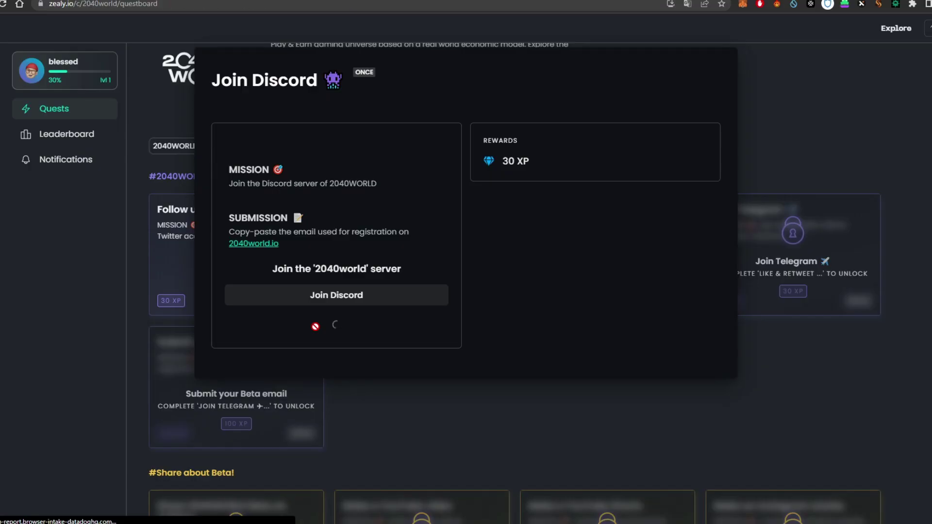
left_click(245, 256)
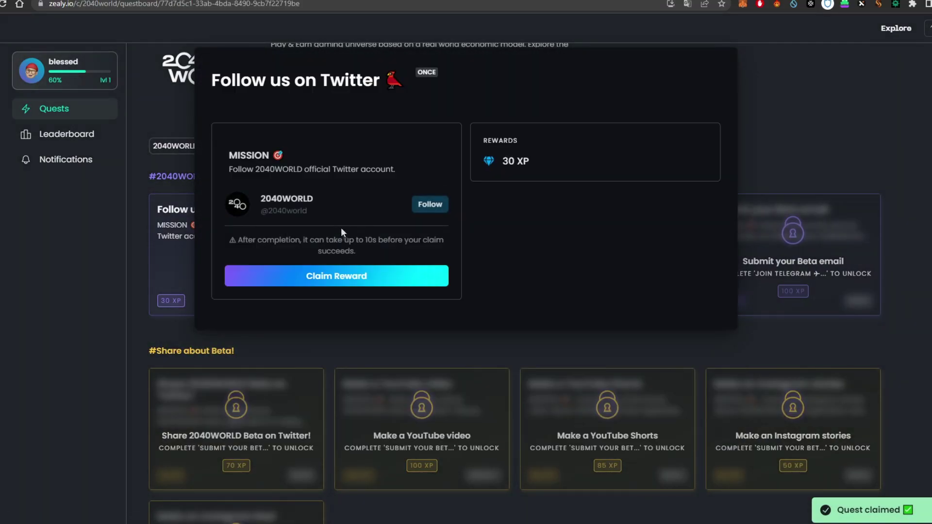
left_click(287, 198)
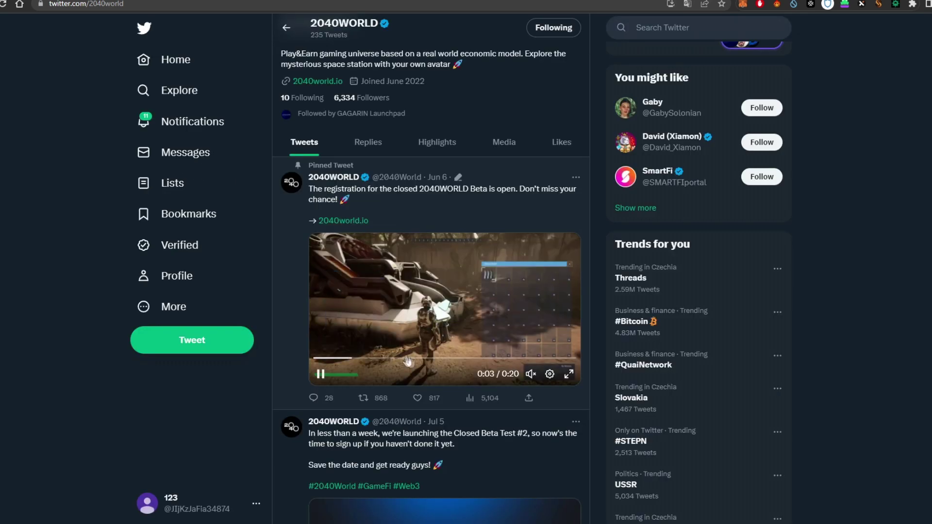
left_click(570, 374)
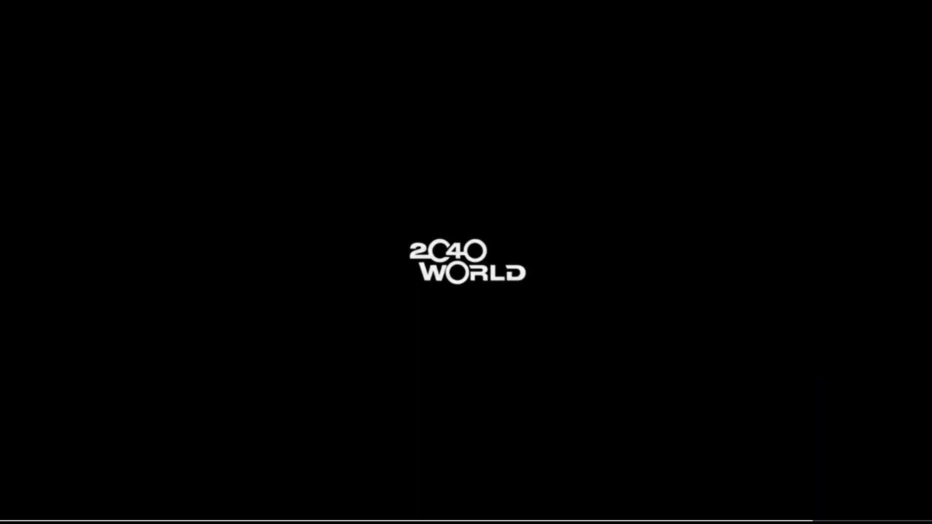
key("Escape")
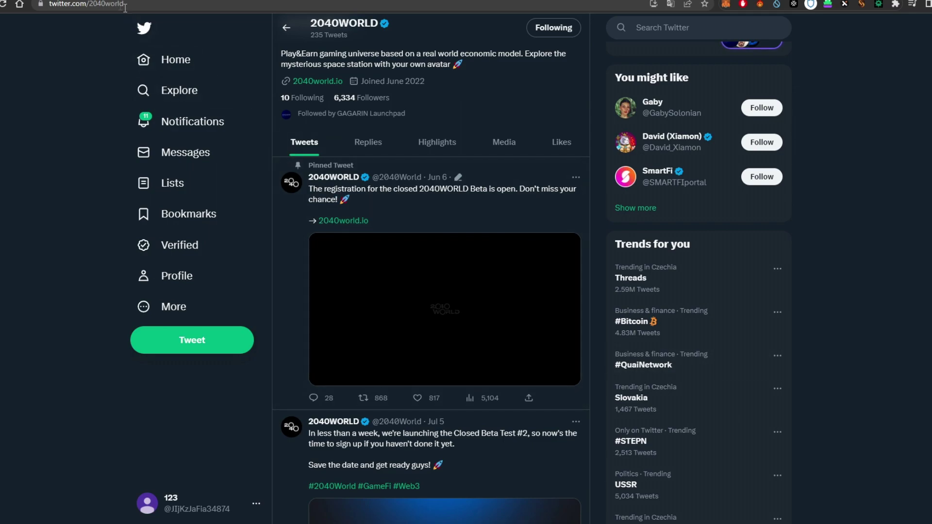
key("ctrl+Tab")
left_click(325, 276)
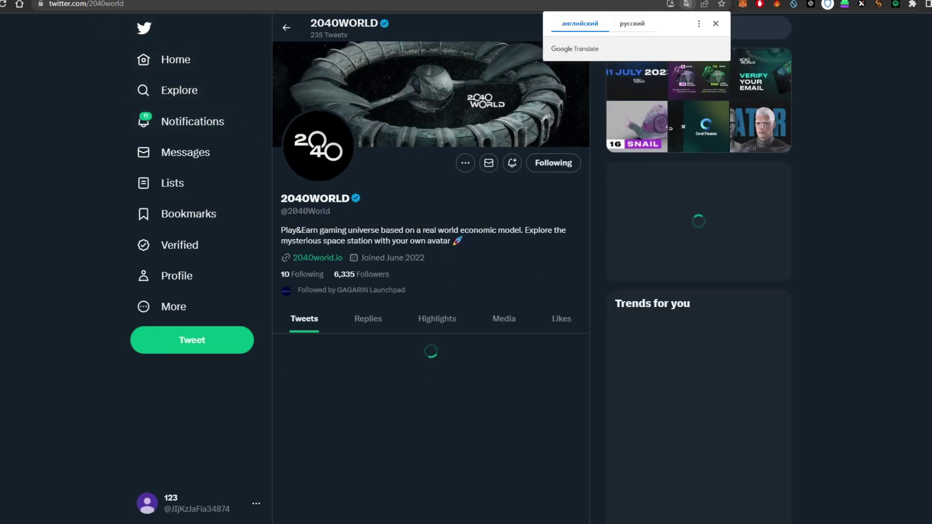
key("ctrl+w")
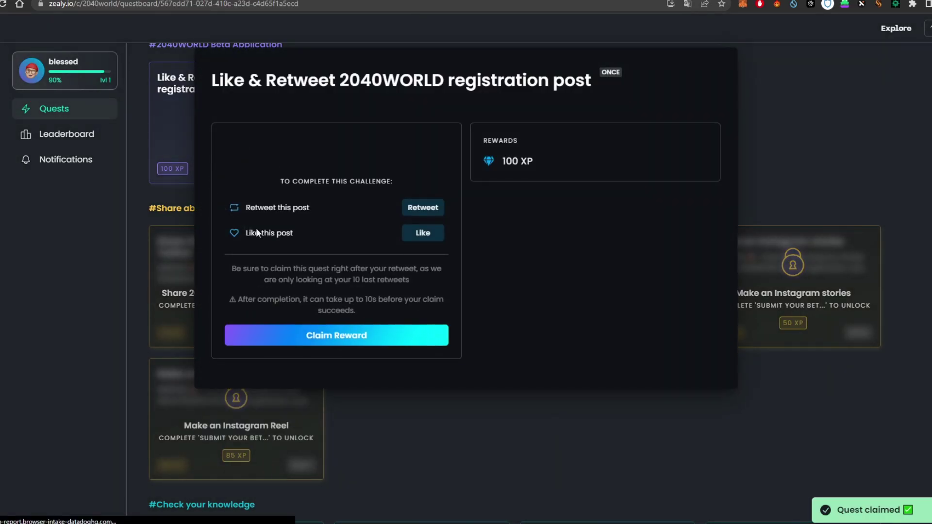
Step: Like the 2040WORLD registration tweet and return to Zealy to claim the 100 XP reward
left_click(417, 209)
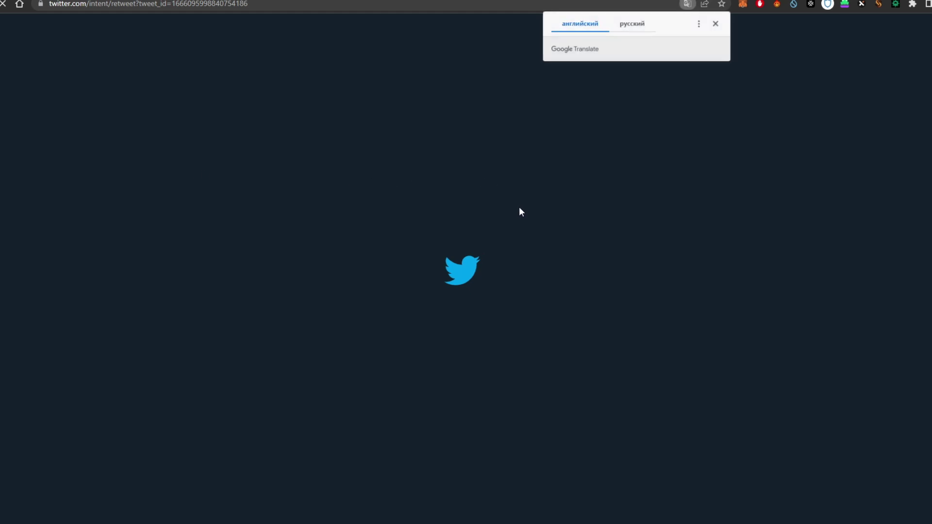
left_click(430, 373)
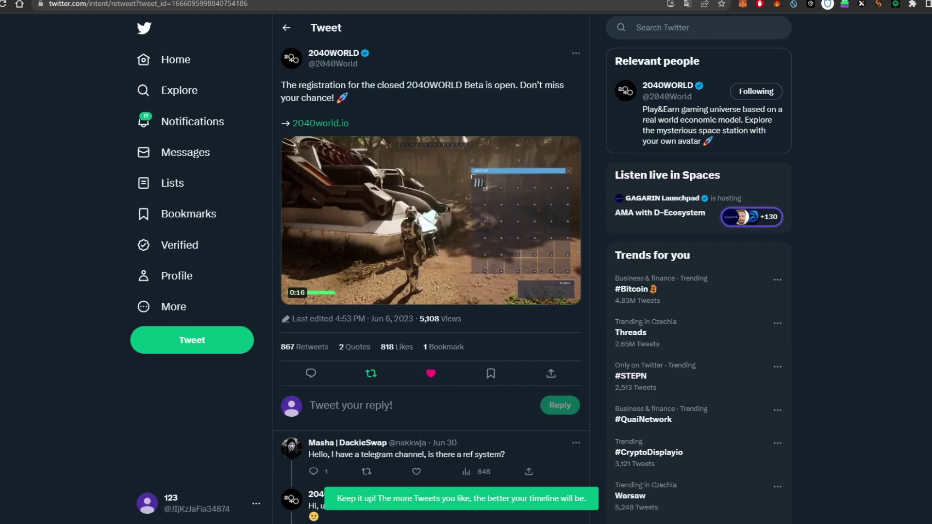
key("ctrl+w")
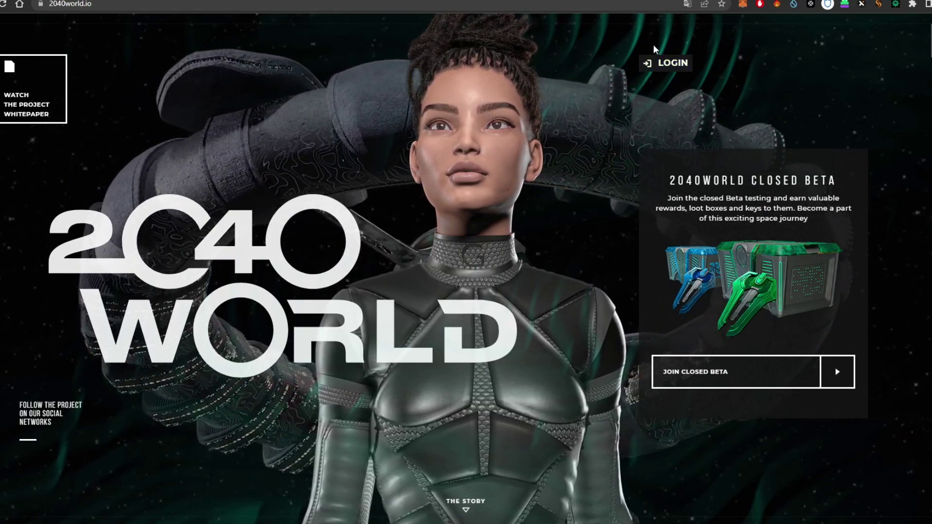
Step: Sign in through the LOGIN page and look over the MY PROFILE page
left_click(666, 62)
left_click(667, 59)
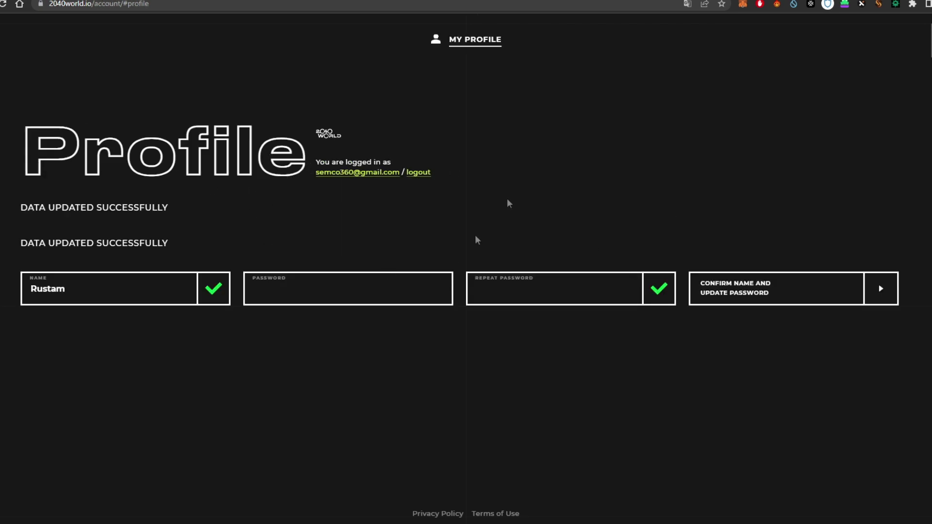
double_click(267, 152)
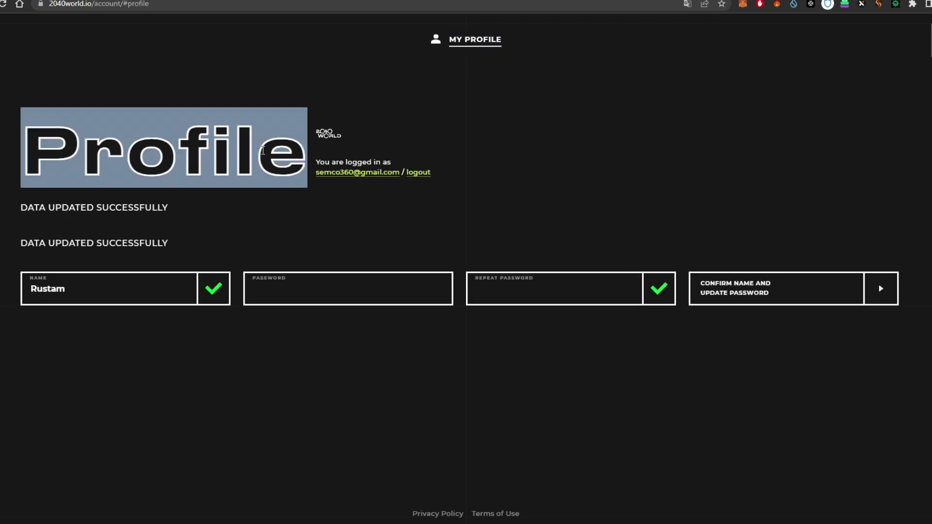
left_click(221, 229)
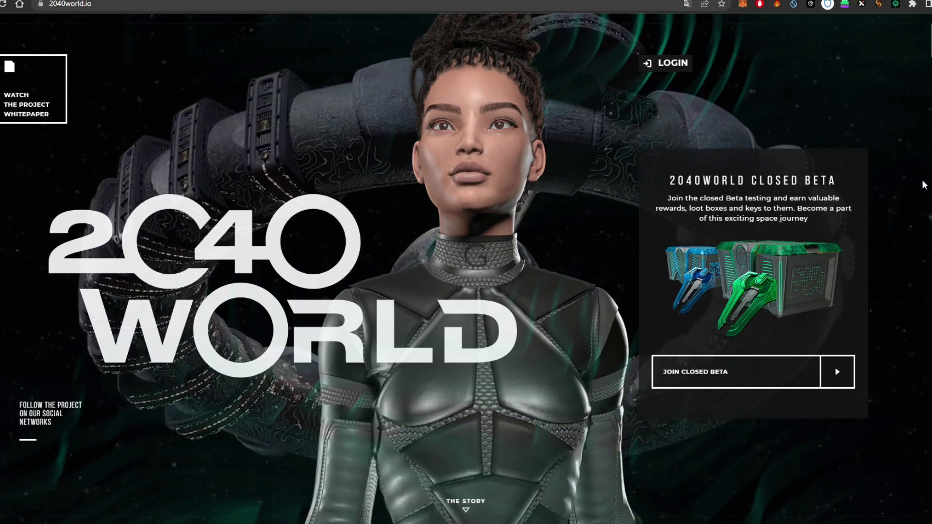
left_click_drag(719, 200, 829, 228)
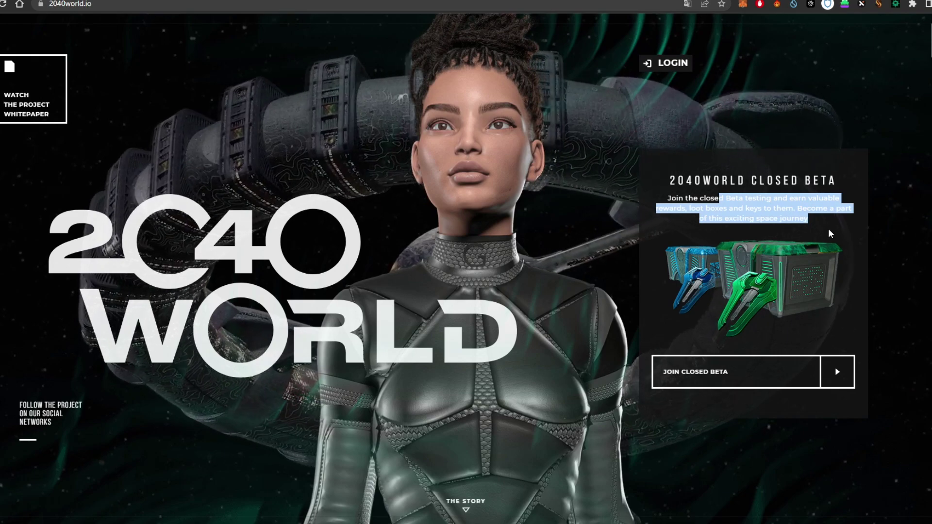